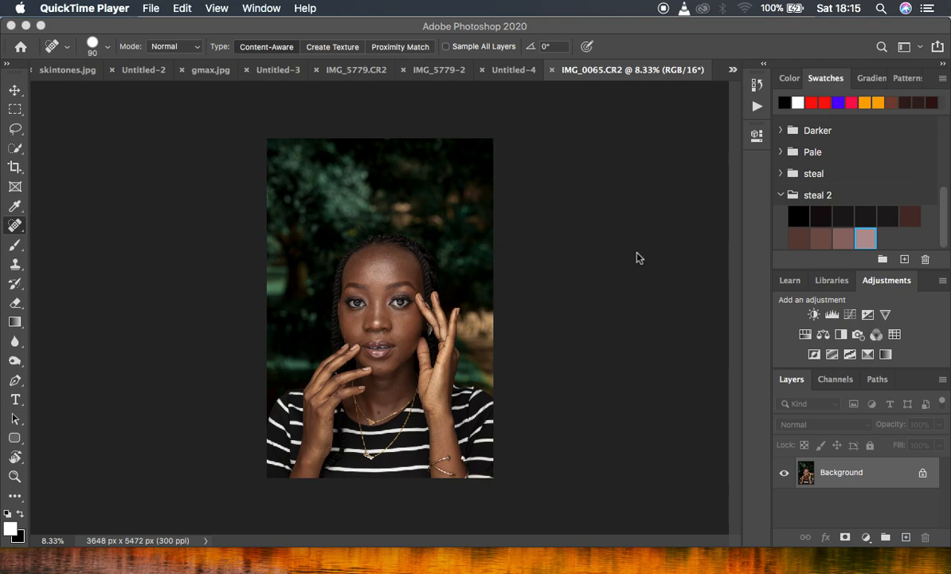
Run the FS 16 BIT frequency separation action on the IMG_0065.CR2 portrait.
click(758, 107)
click(758, 108)
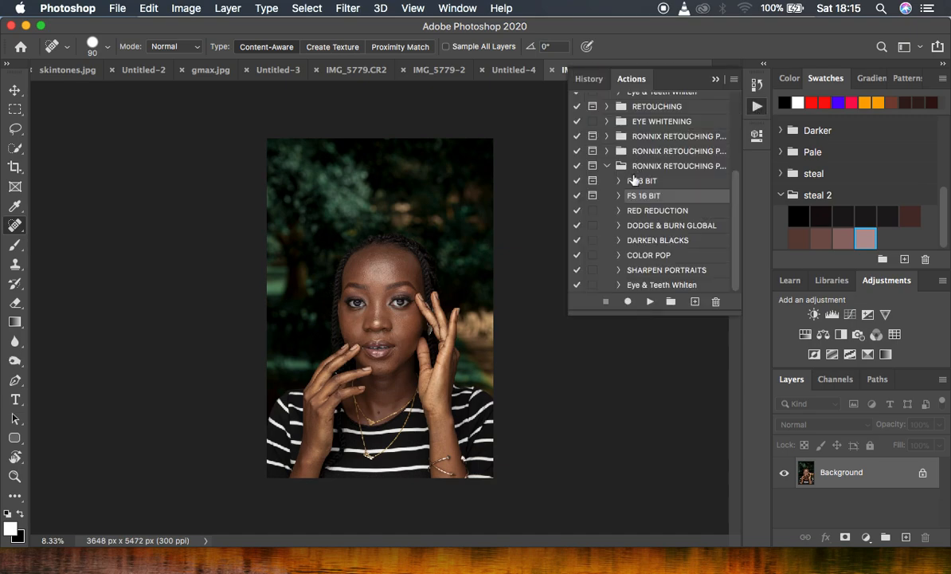
click(717, 81)
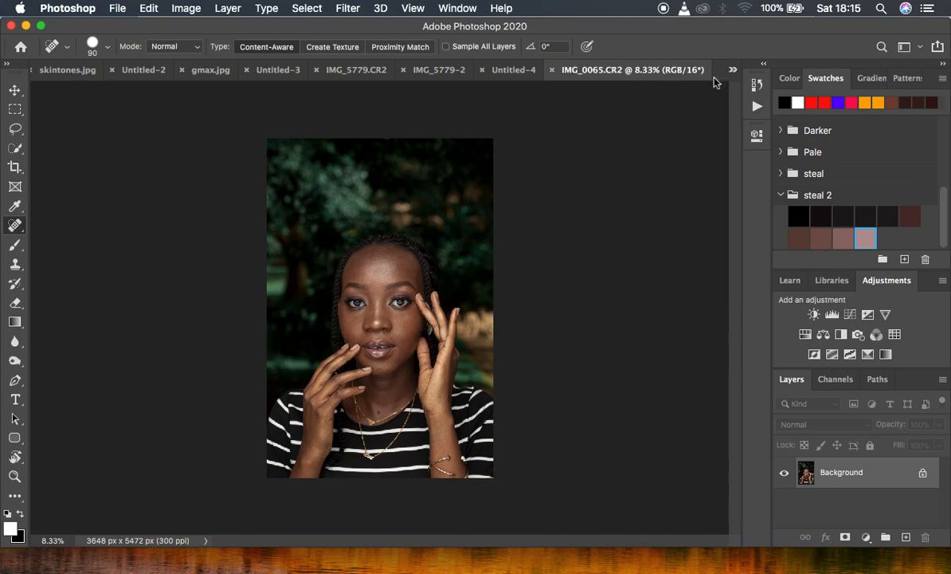
click(757, 106)
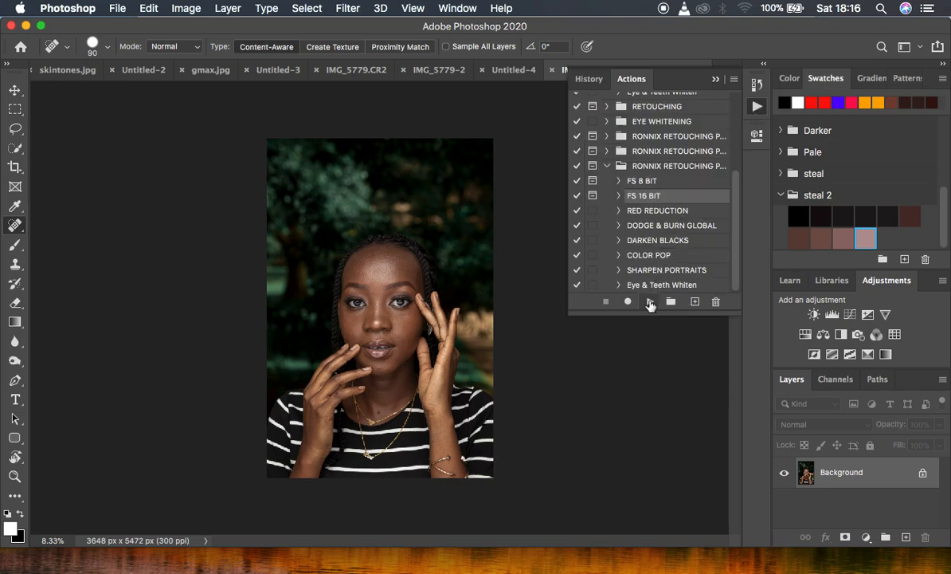
click(650, 303)
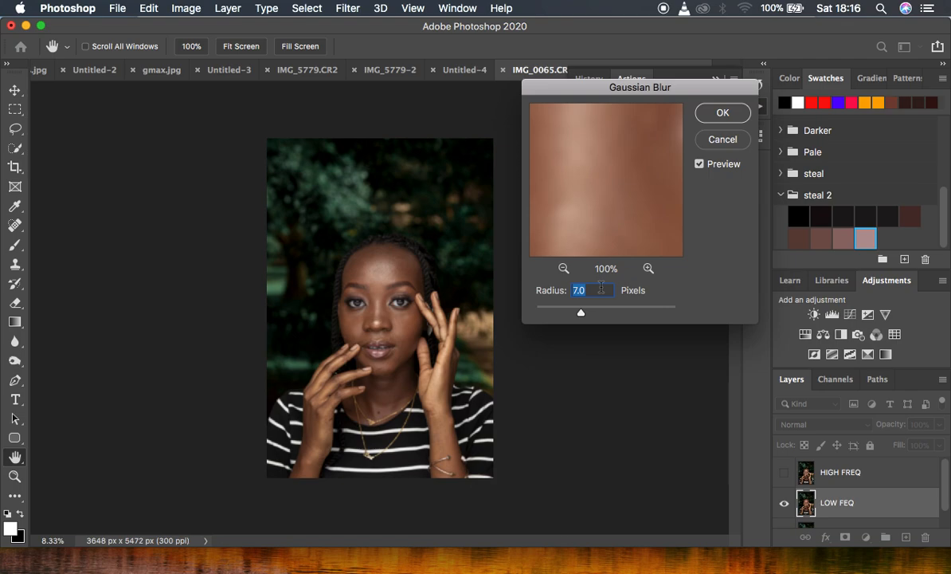
Apply Gaussian Blur to the LOW FEQ layer with a radius of 8.0 pixels, checking the skin in the preview.
drag(580, 312, 494, 305)
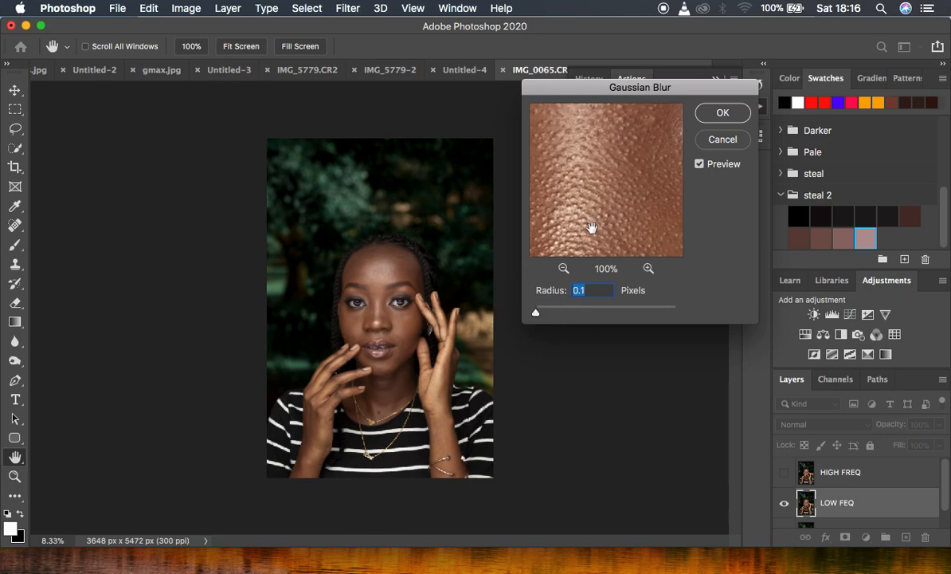
click(564, 268)
click(563, 268)
click(563, 268)
click(564, 268)
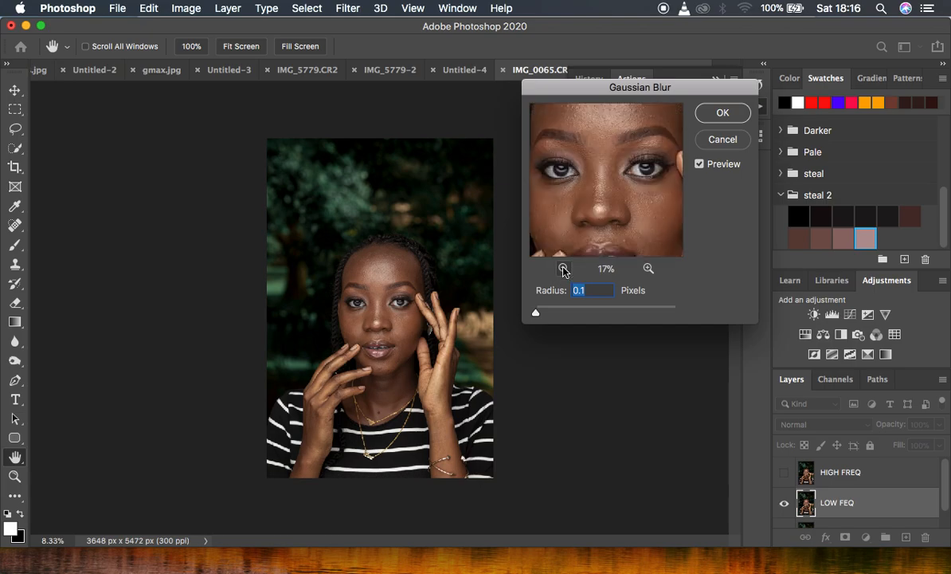
drag(600, 186, 599, 243)
click(648, 269)
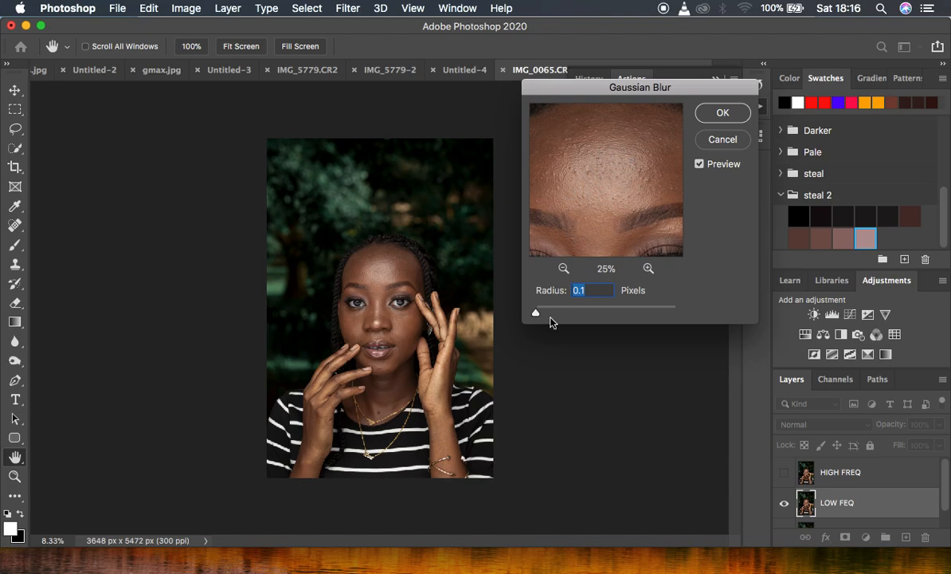
drag(535, 313, 586, 316)
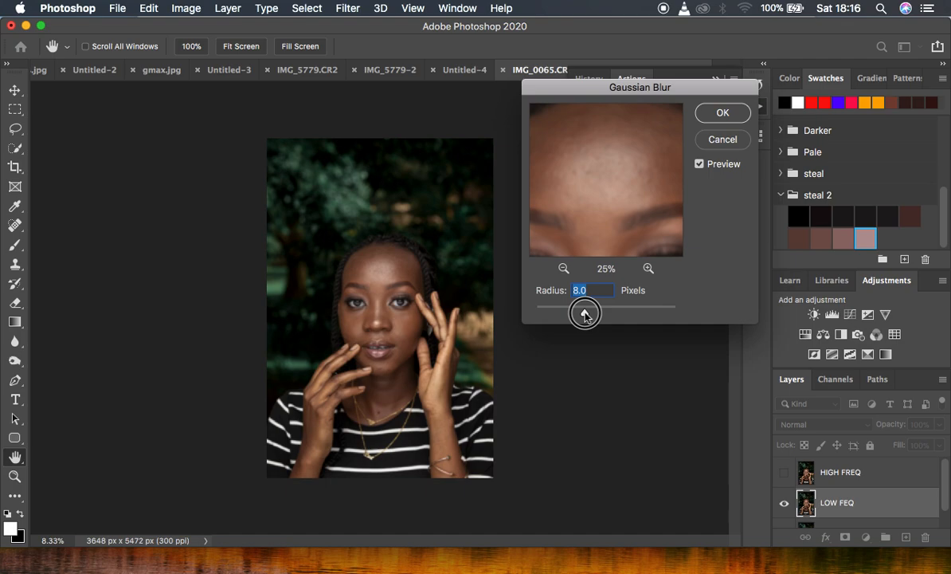
drag(585, 313, 585, 314)
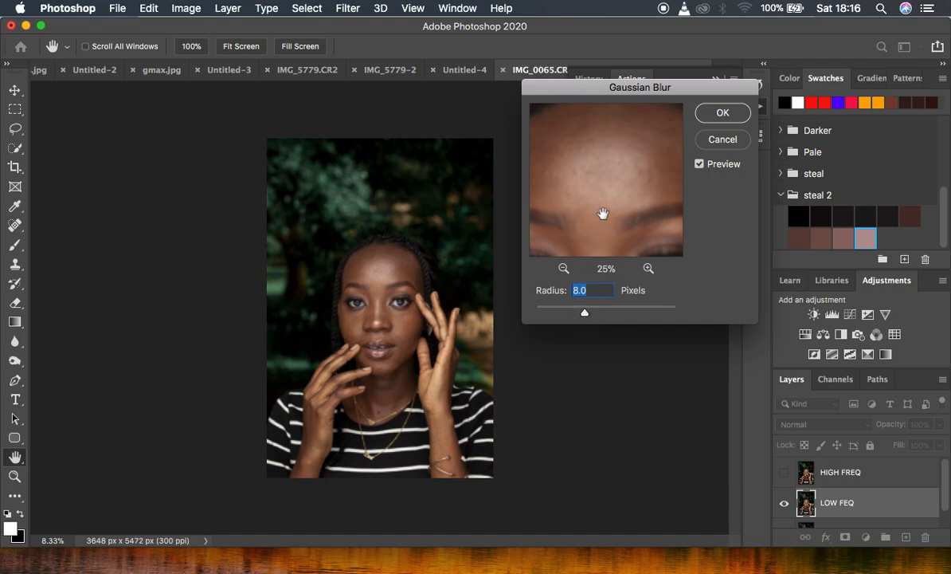
drag(607, 191, 607, 121)
drag(611, 166, 619, 146)
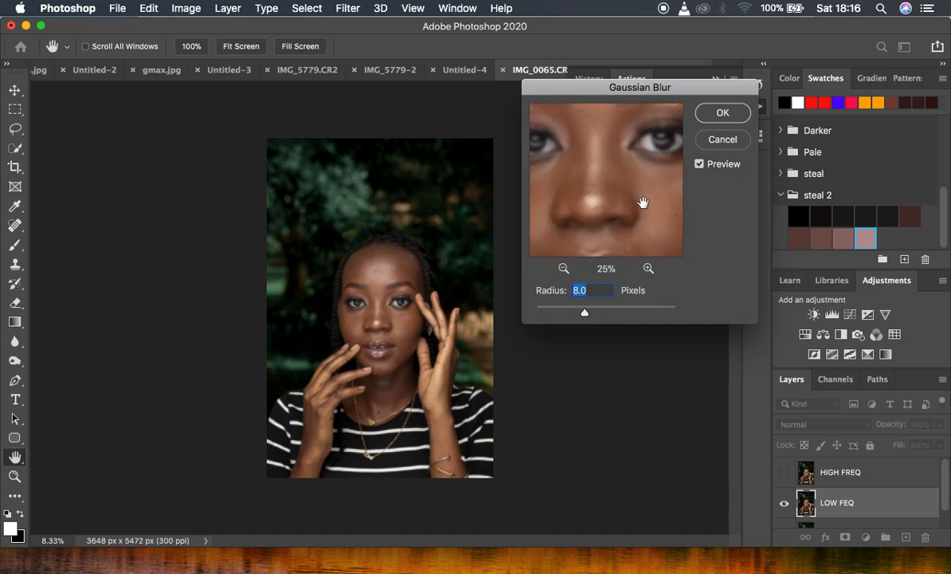
drag(643, 202, 617, 202)
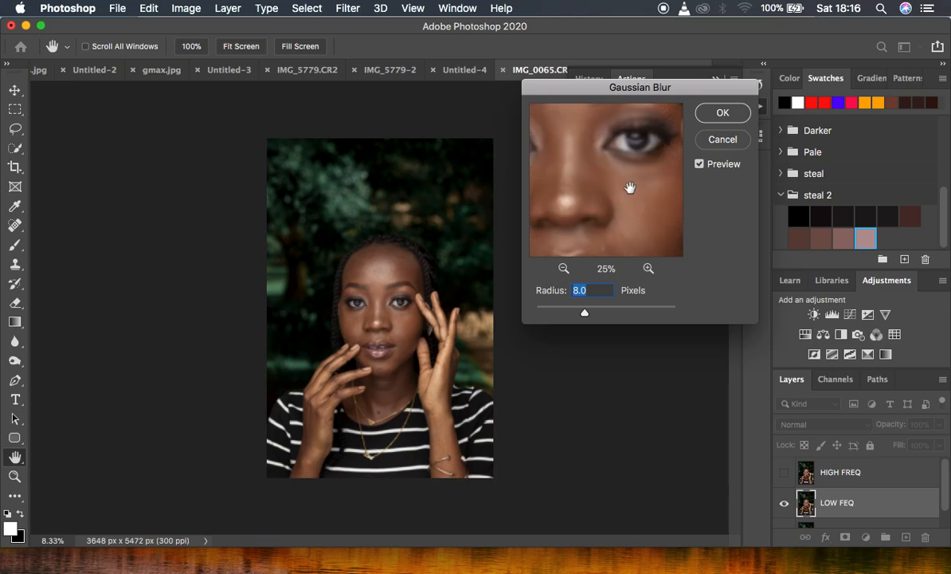
click(721, 113)
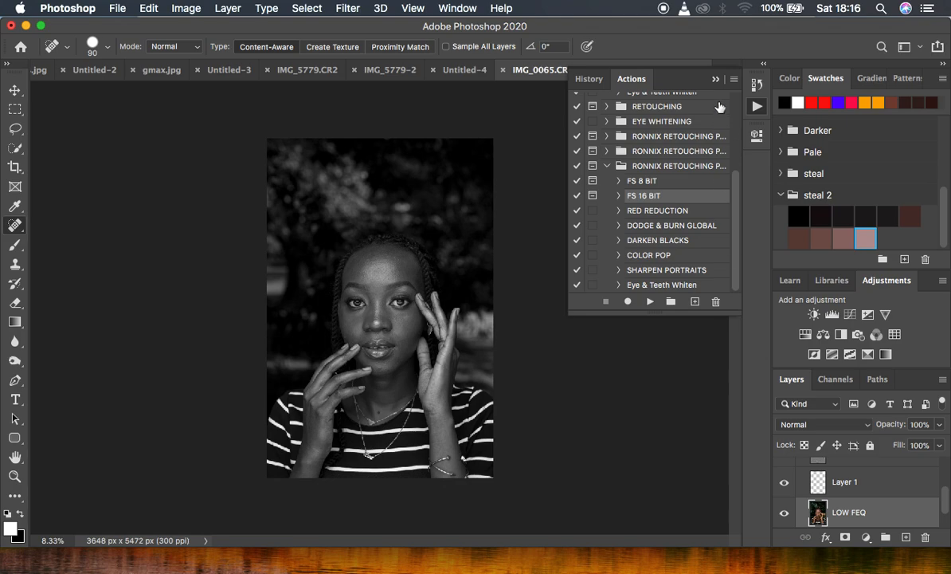
click(715, 79)
Delete the Black & White 1 adjustment layer from the FREQ SEP 16 BIT group.
scroll(793, 458, up, 3)
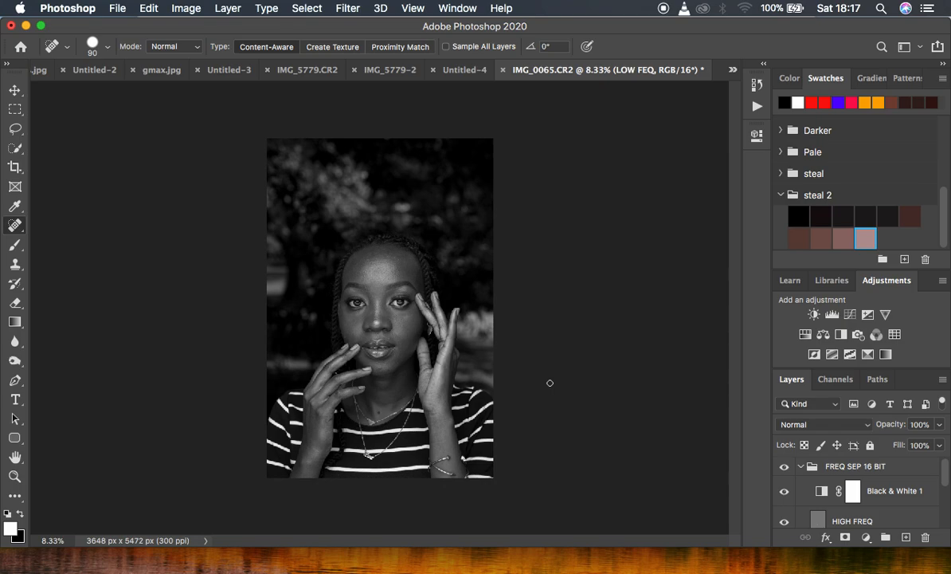
click(896, 494)
key(Delete)
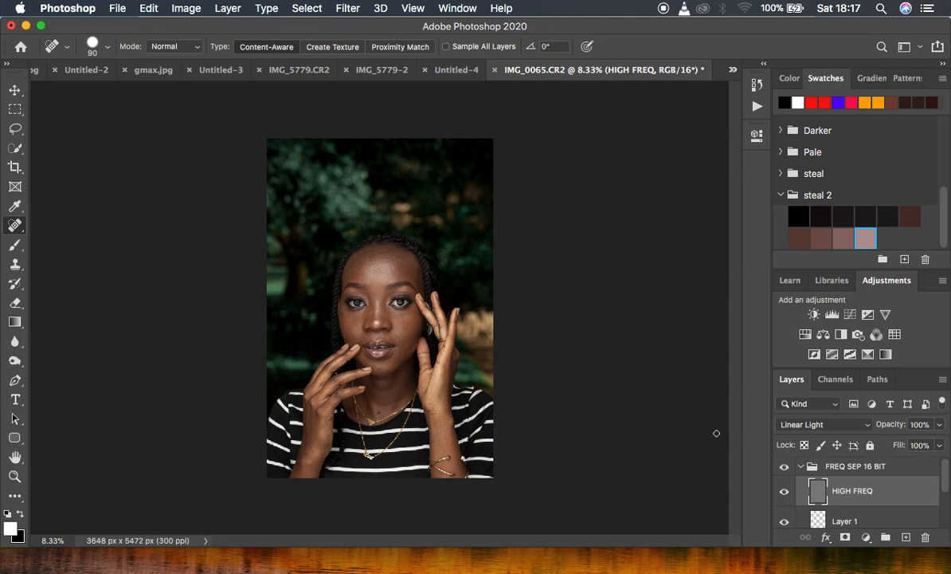
Switch to the Mixer Brush Tool and clean the brush so it carries no loaded colour.
click(14, 249)
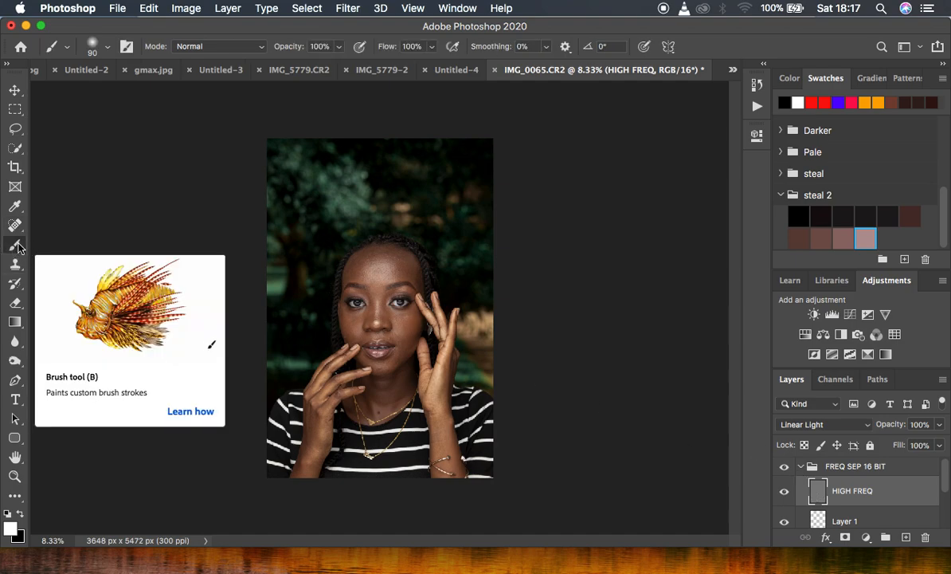
click(18, 249)
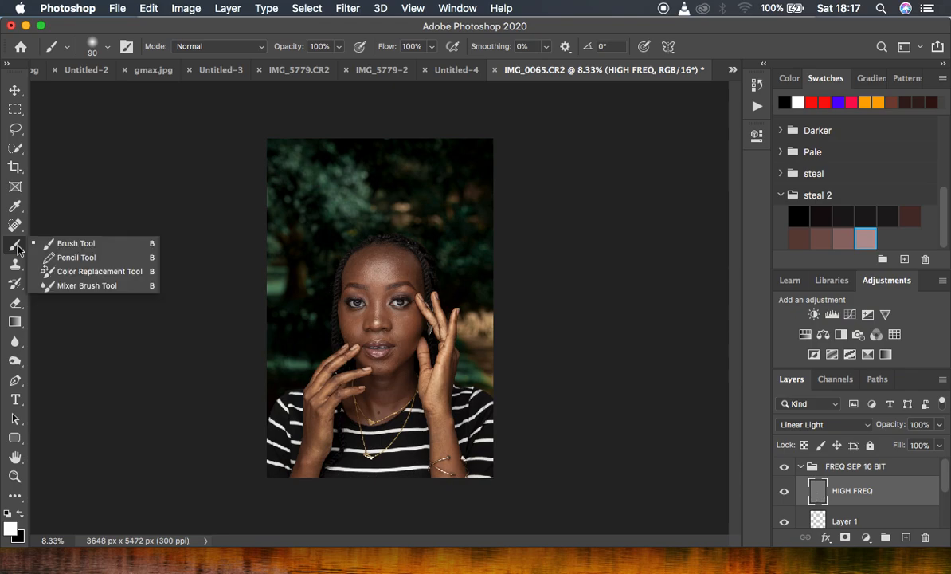
click(88, 285)
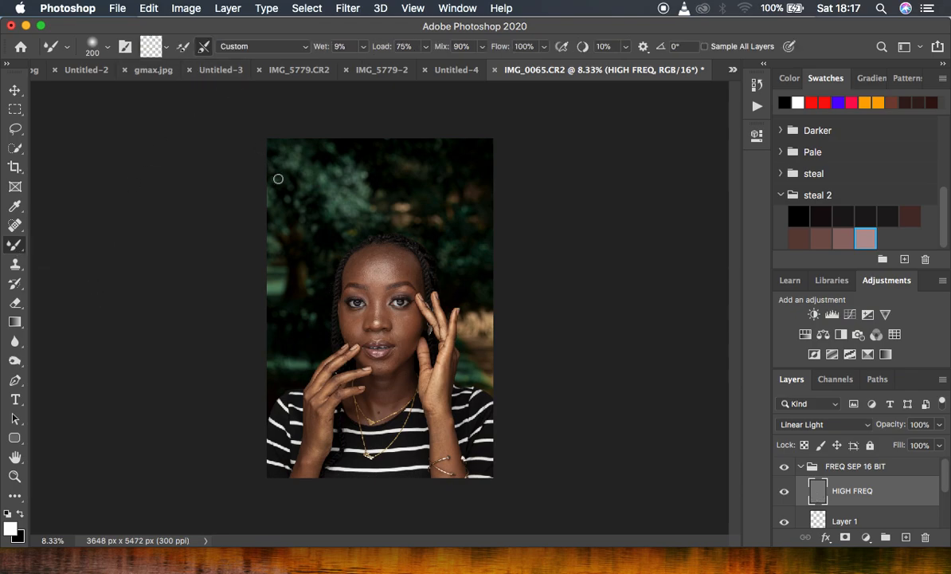
key(super+equal)
key(super+equal)
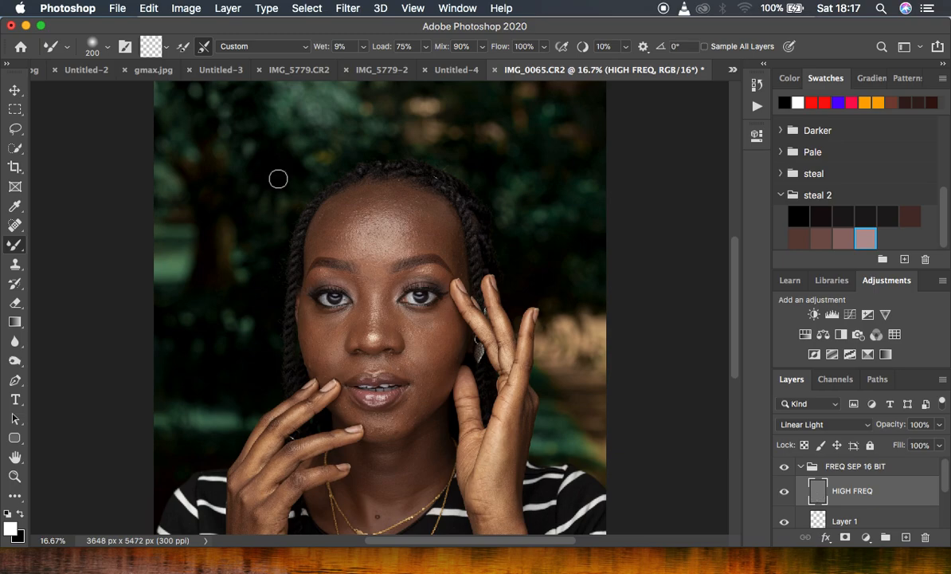
click(166, 47)
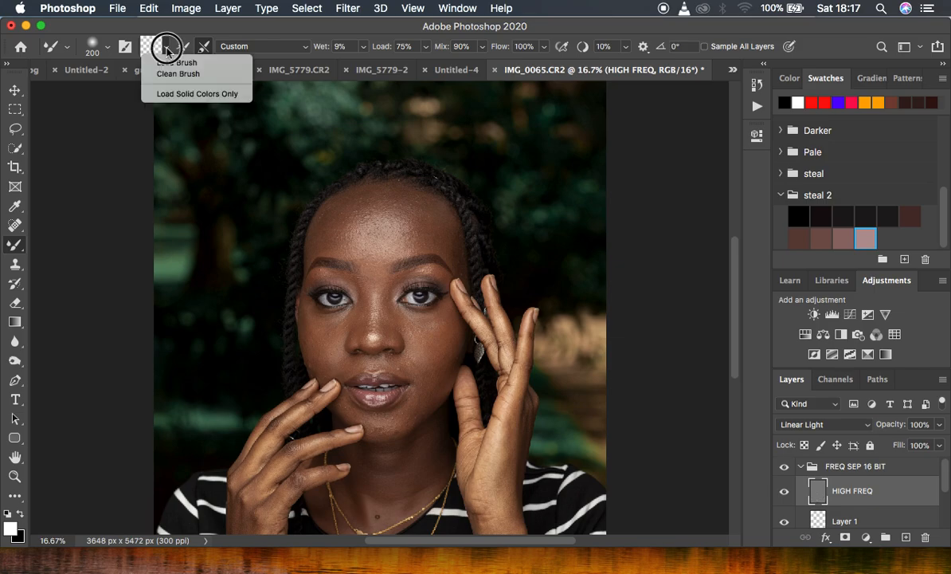
click(169, 74)
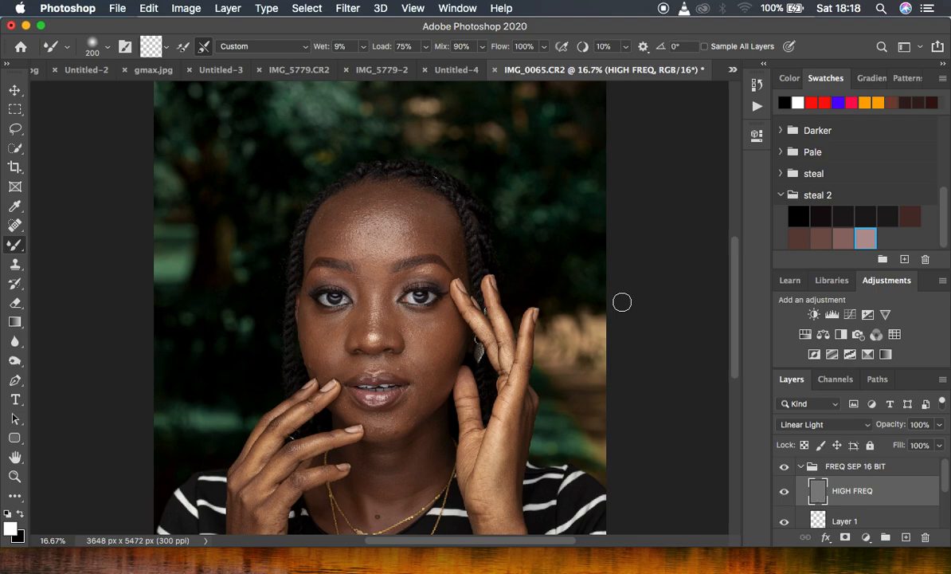
Hide the HIGH FREQ texture layer and make the LOW FEQ layer active for painting.
click(784, 491)
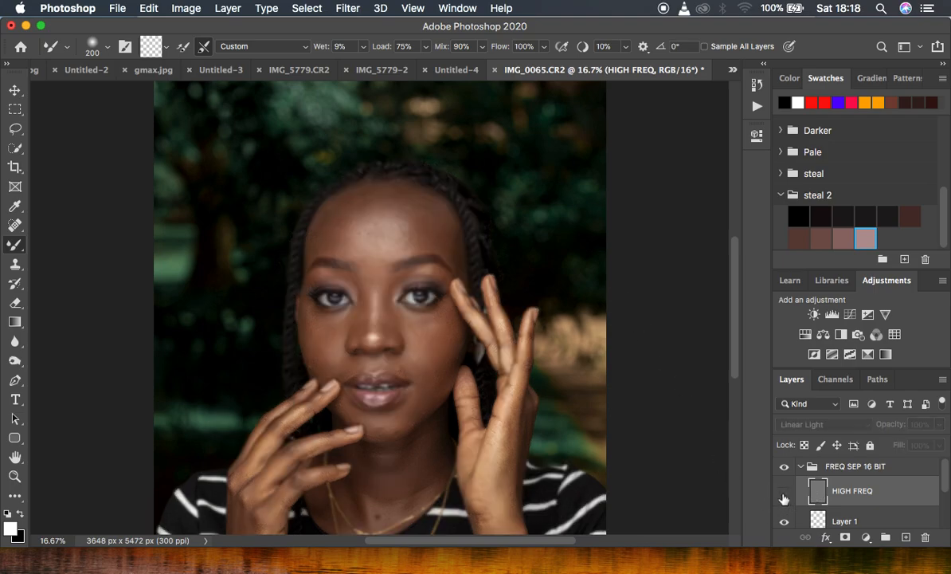
key(super+equal)
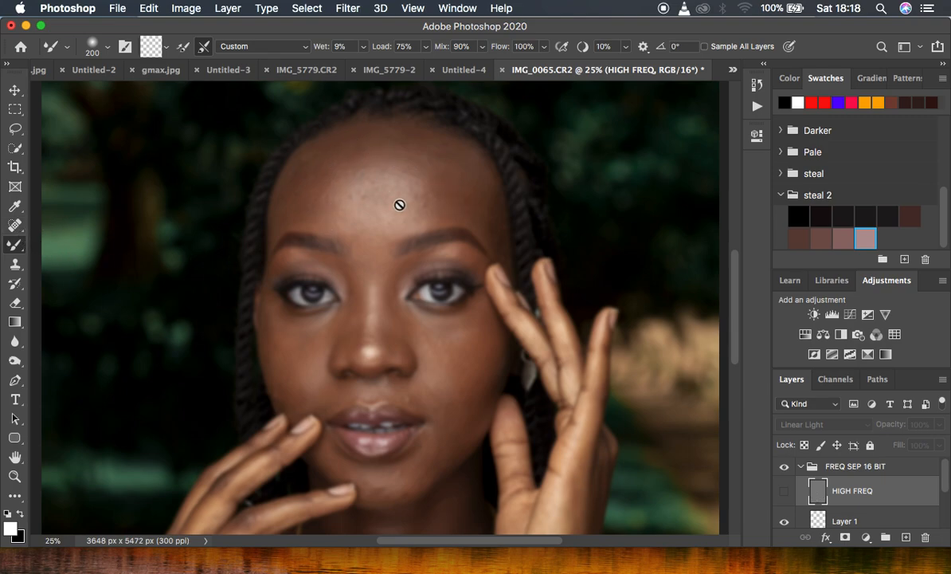
scroll(861, 501, down, 2)
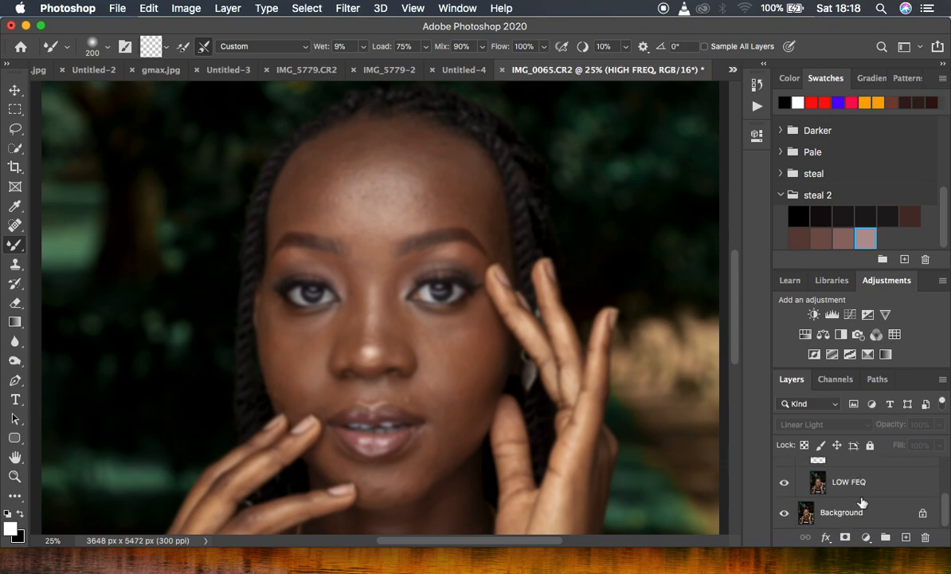
click(849, 486)
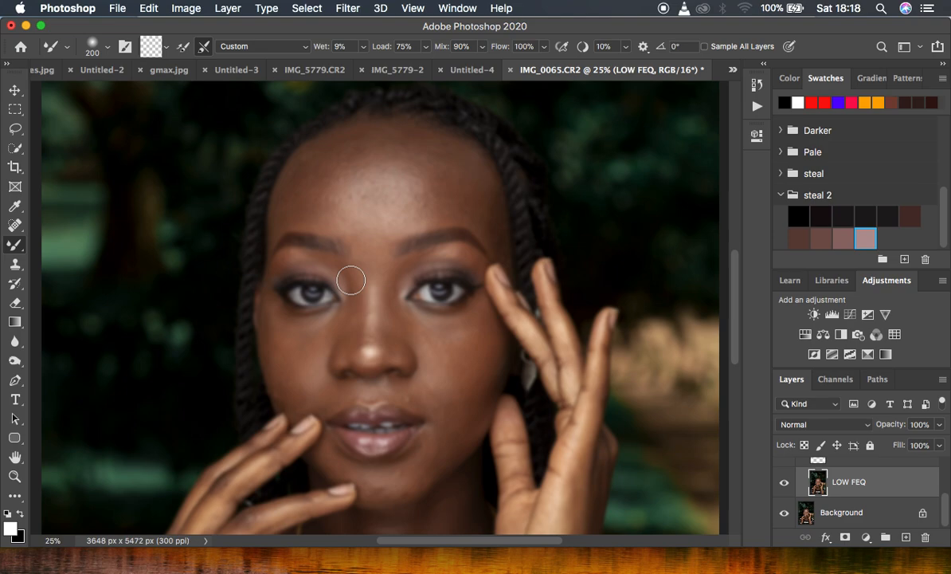
Blend the uneven skin tones across the upper forehead on the LOW FEQ layer, starting with a 250-pixel mixer brush.
key(])
key(])
key(])
key([)
key([)
key([)
key([)
key([)
key(])
key(])
key(])
key(])
key(])
key([)
key([)
key(super+plus)
key(super+minus)
key(super+minus)
key(super+minus)
key(super+plus)
key(super+plus)
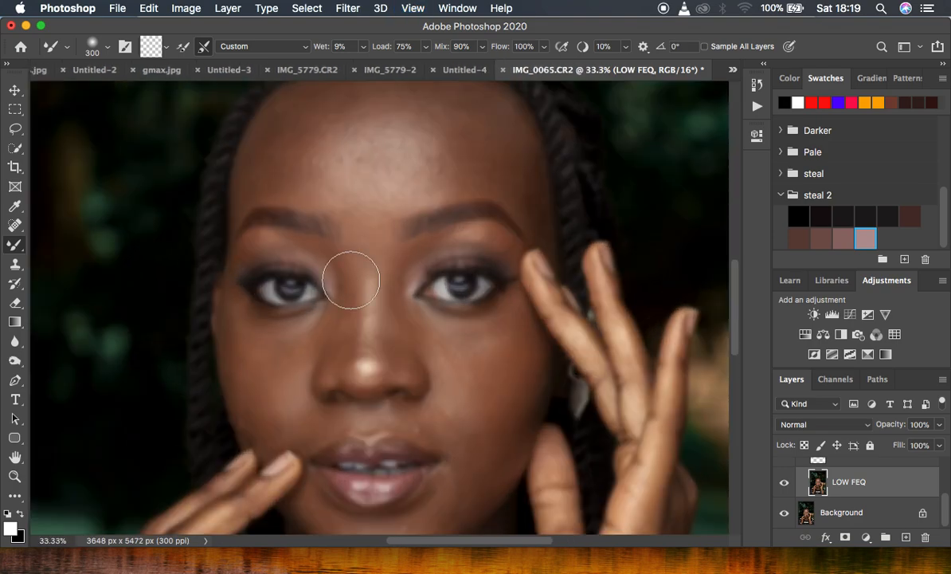
scroll(357, 173, up, 5)
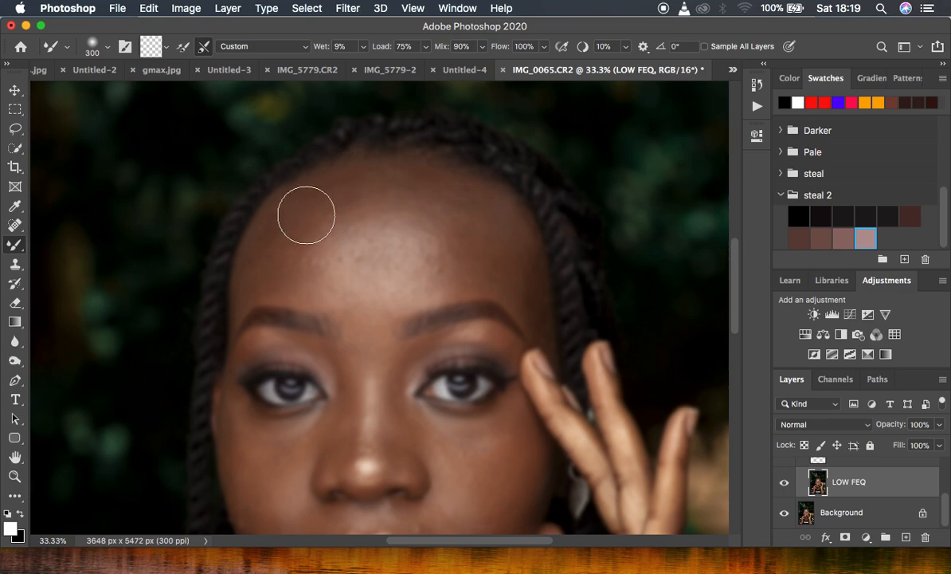
key(bracketleft)
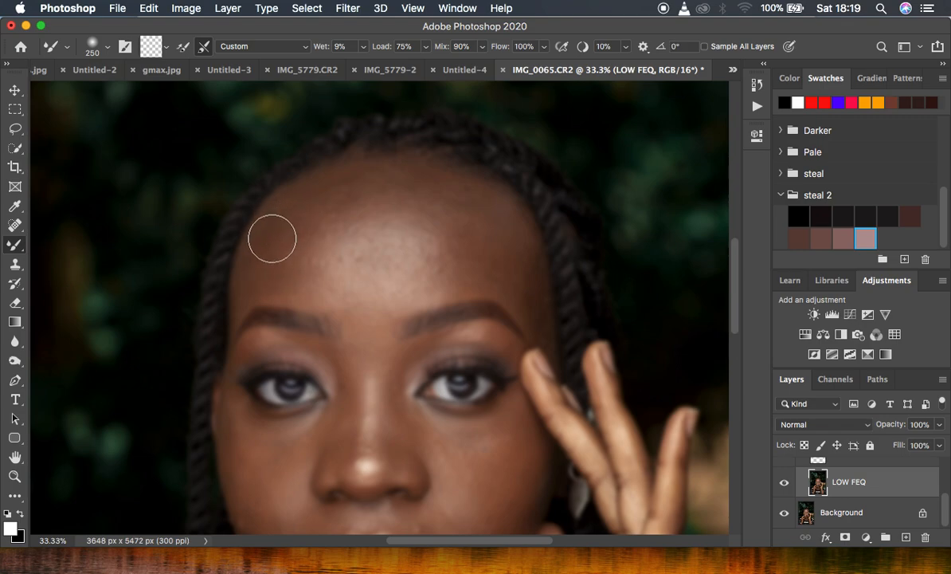
mouse_move(281, 227)
mouse_down()
mouse_move(262, 256)
mouse_move(291, 208)
mouse_move(314, 204)
mouse_move(323, 187)
mouse_move(388, 179)
mouse_move(374, 174)
mouse_move(440, 185)
mouse_move(539, 306)
mouse_move(522, 248)
mouse_move(533, 300)
mouse_move(510, 281)
mouse_move(456, 277)
mouse_move(437, 215)
mouse_move(474, 274)
mouse_move(496, 278)
mouse_move(510, 232)
mouse_move(531, 276)
mouse_move(512, 244)
mouse_up()
key(bracketleft)
key(bracketleft)
mouse_move(435, 187)
mouse_down()
mouse_move(397, 172)
mouse_move(366, 174)
mouse_move(290, 205)
mouse_move(259, 249)
mouse_move(240, 301)
mouse_move(251, 251)
mouse_move(251, 277)
mouse_move(263, 288)
mouse_up()
Smooth the forehead near the hairline and around the central highlight with a 150-pixel mixer brush.
key(bracketleft)
key(bracketleft)
key(bracketleft)
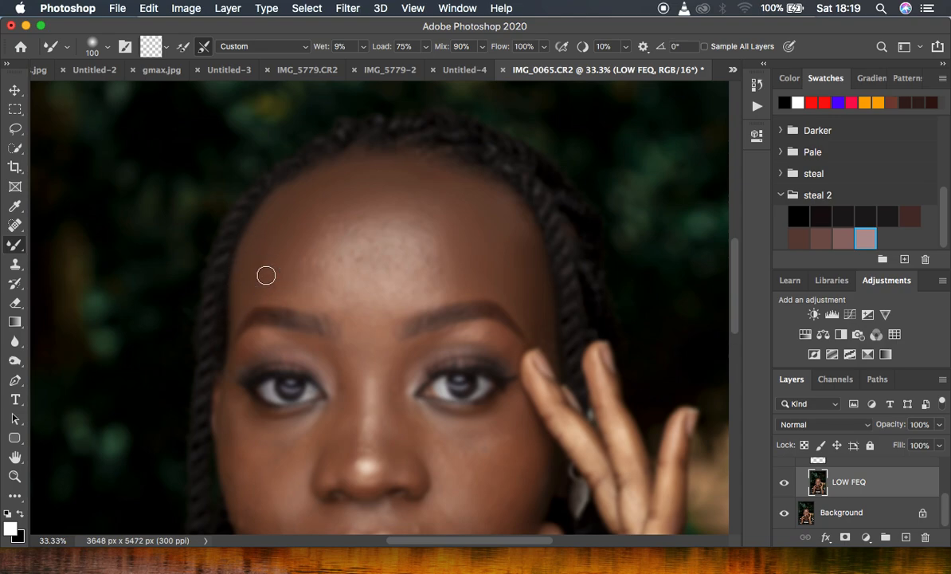
key(bracketright)
key(bracketright)
mouse_move(274, 253)
mouse_down()
mouse_move(299, 251)
mouse_move(304, 261)
mouse_move(336, 210)
mouse_move(385, 195)
mouse_move(432, 212)
mouse_up()
mouse_move(403, 168)
mouse_down()
mouse_move(442, 173)
mouse_move(425, 168)
mouse_up()
mouse_move(427, 225)
mouse_down()
mouse_move(431, 249)
mouse_move(382, 255)
mouse_move(420, 239)
mouse_up()
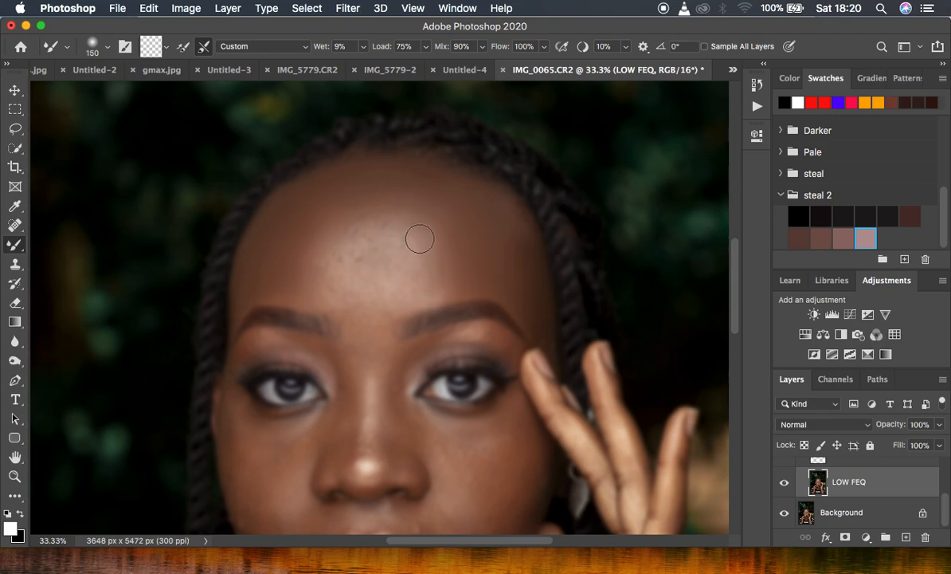
Blend away the dark spots in the forehead's central highlight with a 175-pixel mixer brush.
key(bracketright)
key(bracketright)
key(bracketright)
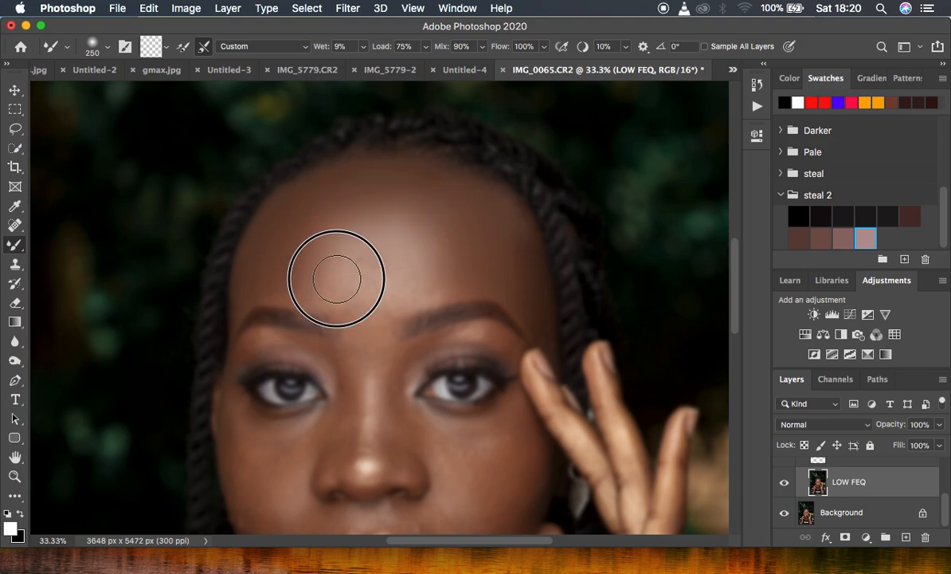
key(bracketleft)
key(bracketleft)
mouse_move(349, 283)
mouse_down()
mouse_move(365, 308)
mouse_move(381, 310)
mouse_move(407, 290)
mouse_move(391, 287)
mouse_move(437, 272)
mouse_move(443, 243)
mouse_move(440, 257)
mouse_up()
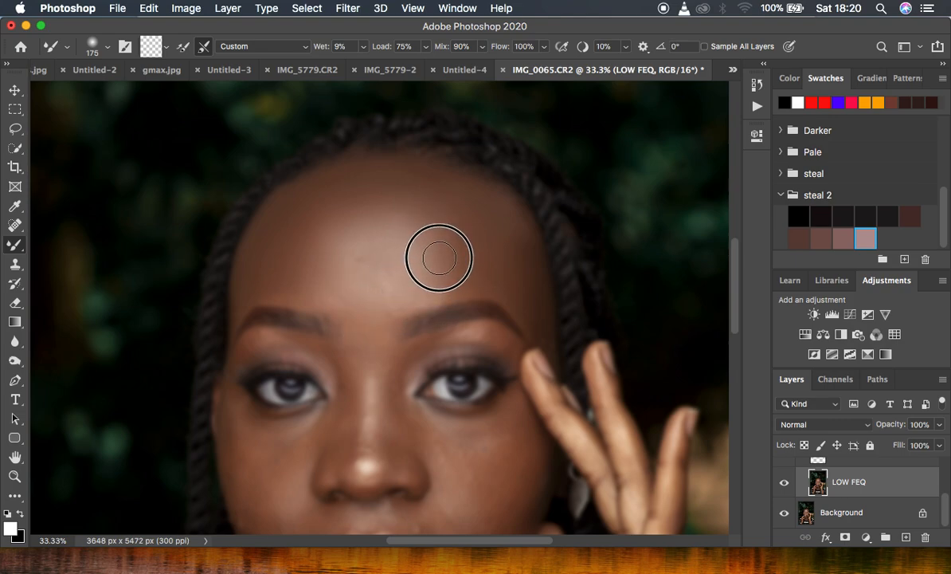
mouse_move(420, 191)
mouse_down()
mouse_move(397, 183)
mouse_move(393, 250)
mouse_move(364, 273)
mouse_move(384, 282)
mouse_move(383, 293)
mouse_move(407, 293)
mouse_up()
mouse_move(336, 275)
mouse_down()
mouse_move(320, 255)
mouse_move(351, 216)
mouse_up()
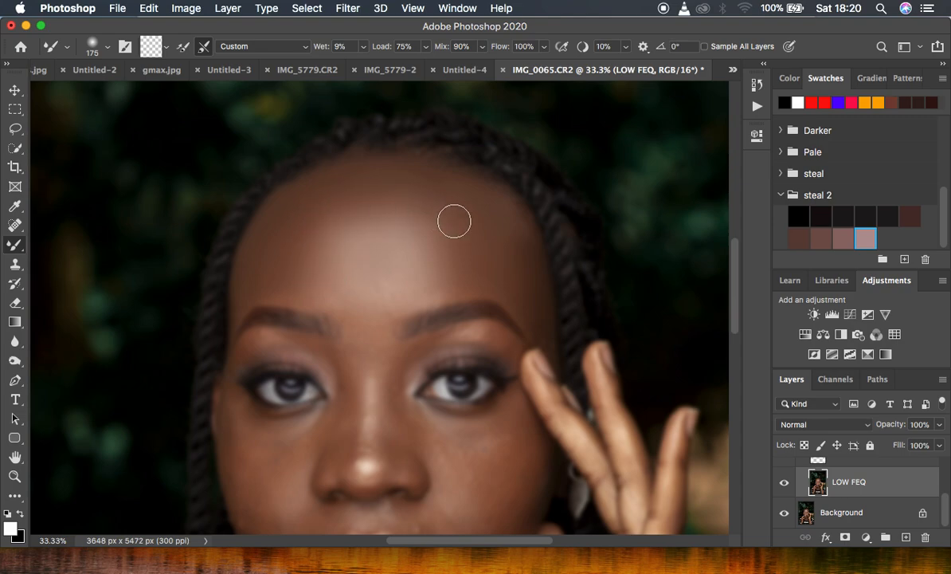
Refine the tonal transitions over the whole forehead, from the hairline to the brows and temples, with short mixer brush strokes.
mouse_move(422, 203)
mouse_down()
mouse_move(442, 267)
mouse_move(492, 263)
mouse_move(485, 272)
mouse_move(521, 288)
mouse_move(539, 314)
mouse_up()
drag(320, 269, 338, 304)
drag(277, 270, 269, 253)
drag(285, 219, 306, 188)
mouse_move(387, 172)
mouse_down()
mouse_move(433, 176)
mouse_move(441, 188)
mouse_up()
mouse_move(369, 265)
mouse_down()
mouse_move(371, 289)
mouse_move(366, 278)
mouse_move(327, 295)
mouse_up()
mouse_move(386, 285)
mouse_down()
mouse_move(444, 271)
mouse_move(427, 291)
mouse_up()
drag(451, 253, 444, 237)
drag(363, 242, 349, 266)
mouse_move(397, 193)
mouse_down()
mouse_move(368, 193)
mouse_move(417, 183)
mouse_move(456, 218)
mouse_up()
drag(458, 230, 472, 248)
drag(522, 275, 524, 288)
Show the HIGH FREQ layer again and view the smoothed forehead with its skin texture at 25% zoom.
scroll(879, 480, up, 3)
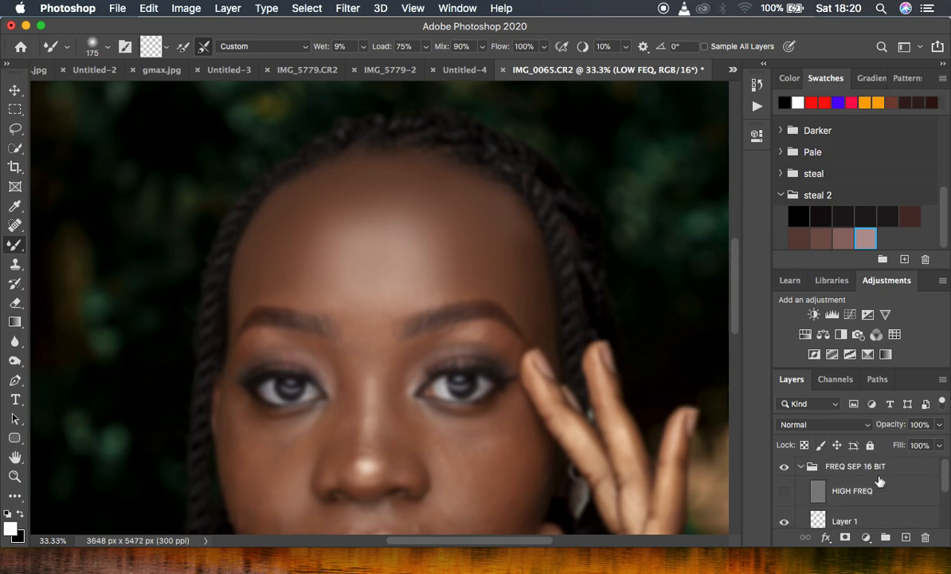
click(785, 491)
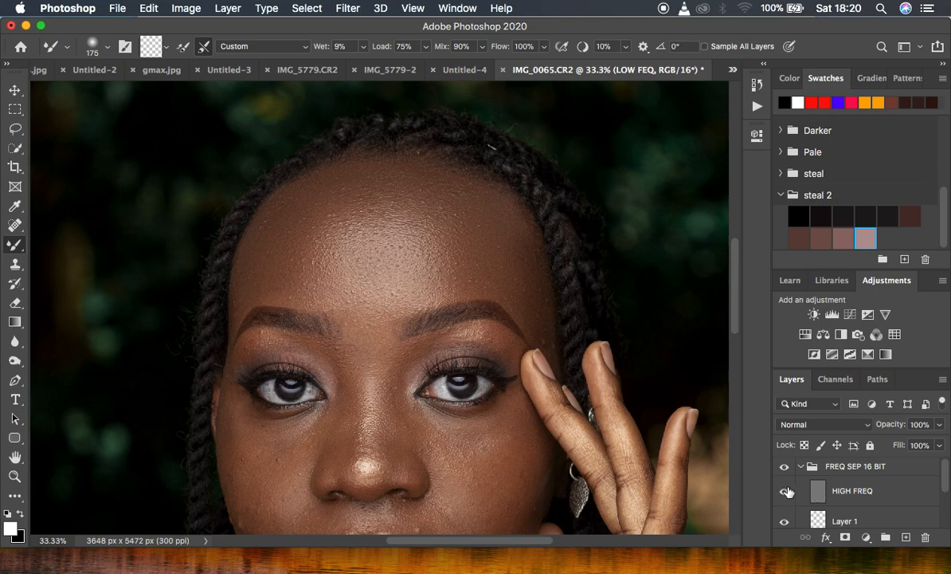
key(super+minus)
key(super+minus)
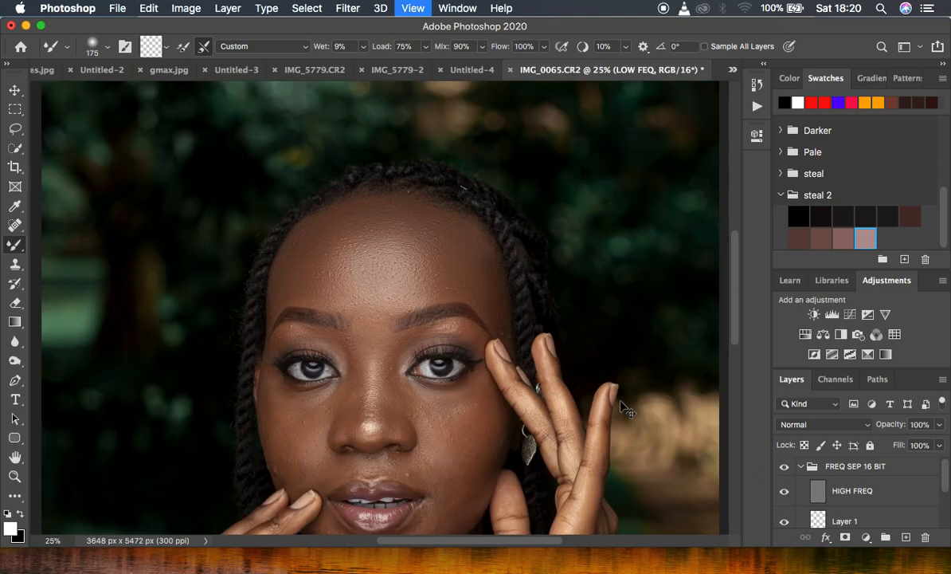
Compare the retouched forehead with the original by switching the FREQ SEP 16 BIT group's visibility off and on.
key(super+equal)
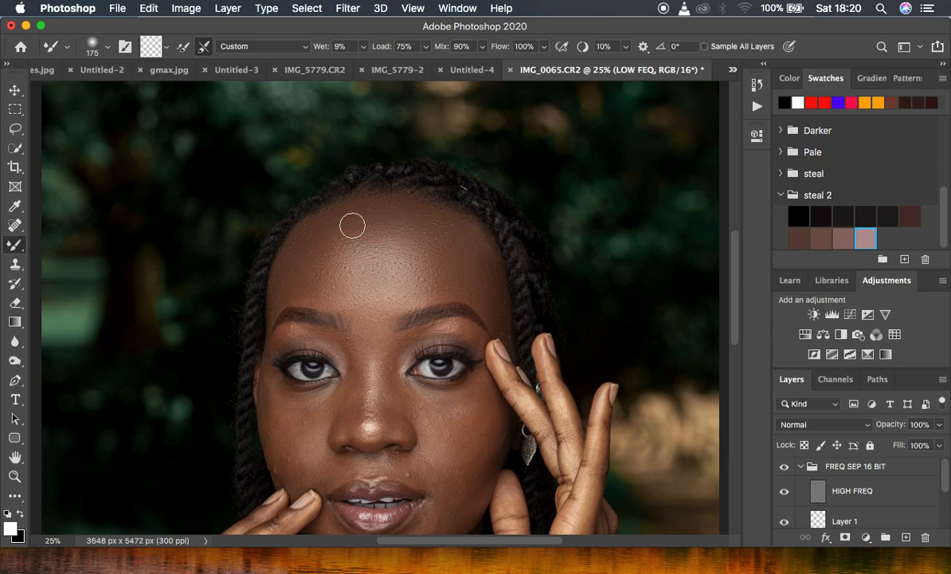
click(783, 470)
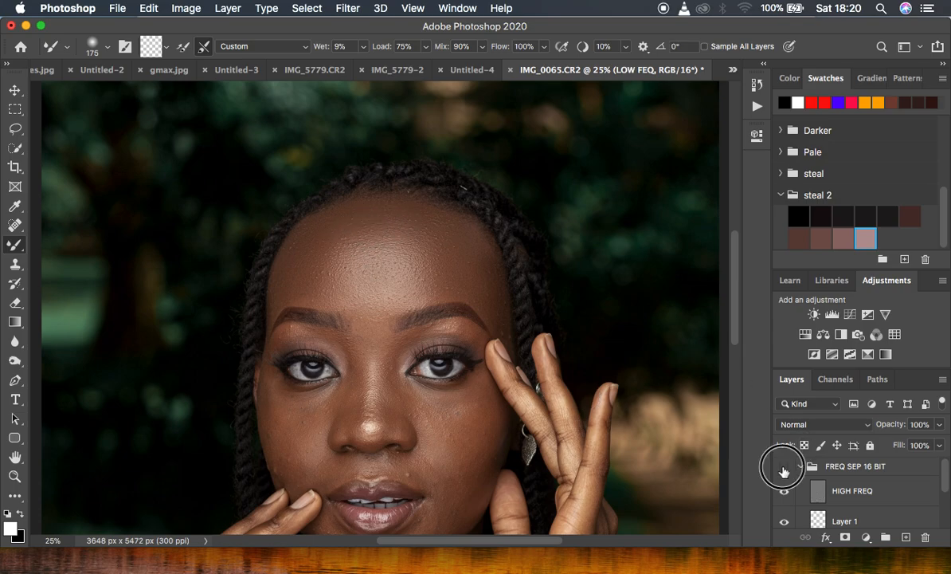
click(783, 470)
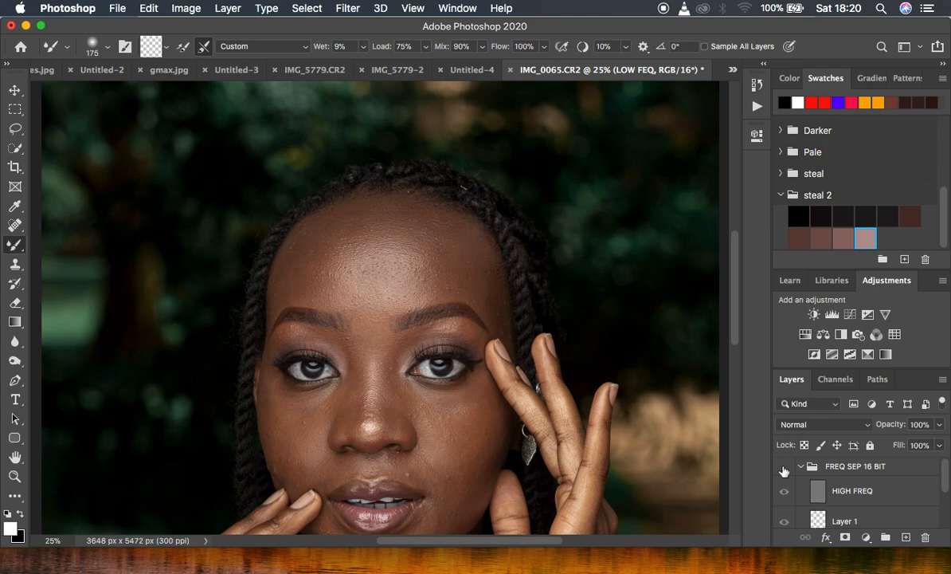
click(783, 469)
click(784, 470)
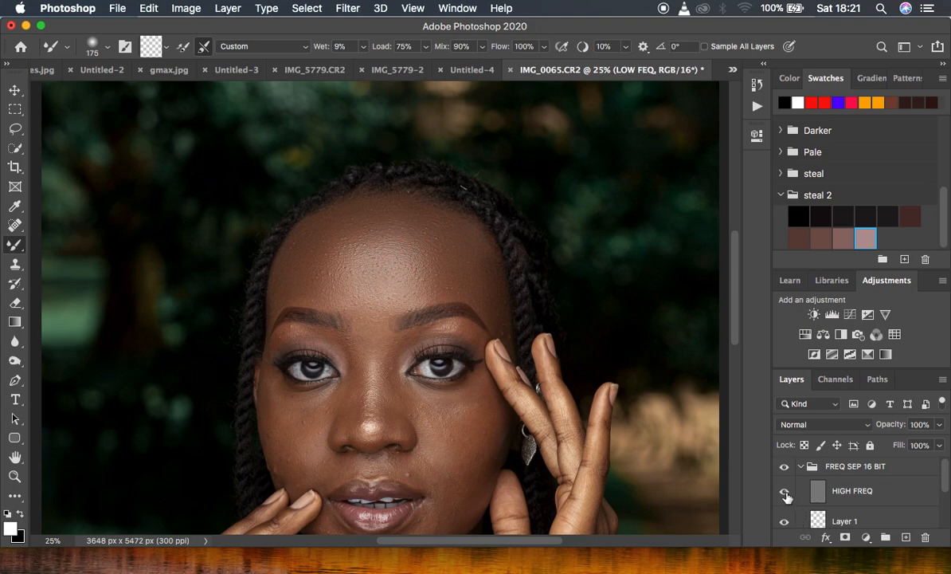
Hide the HIGH FREQ layer and smooth the nose bridge up to between the brows with a 125-pixel mixer brush.
click(784, 491)
key(super+plus)
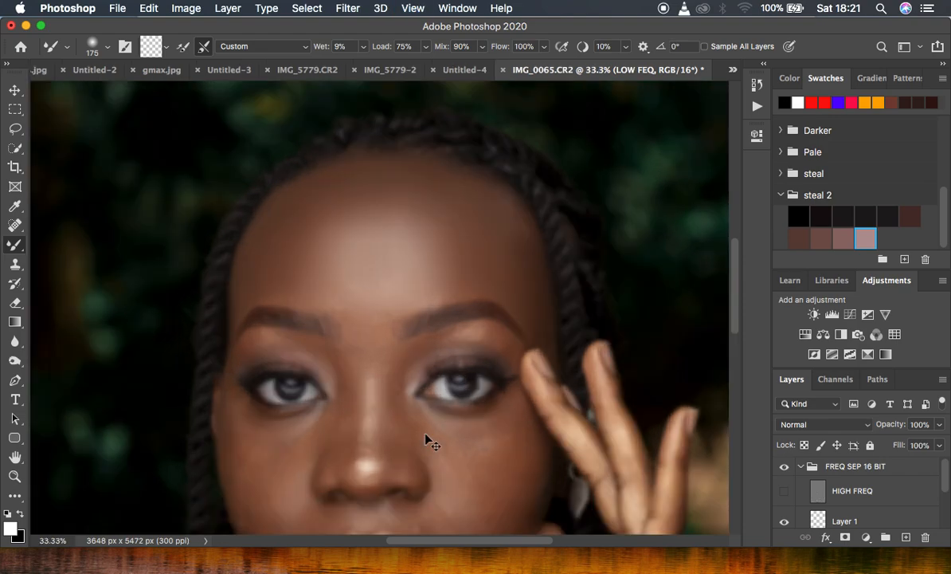
scroll(425, 435, down, 5)
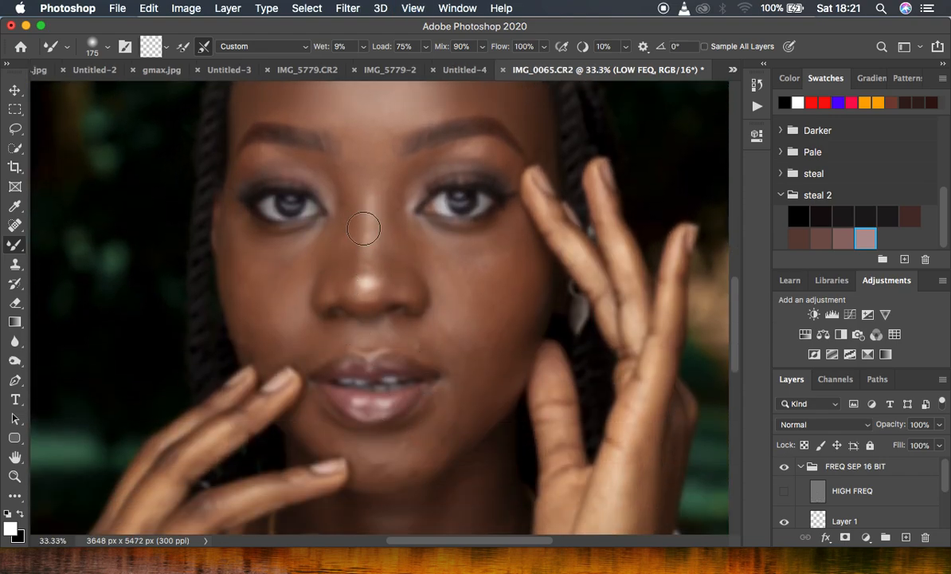
key(bracketleft)
key(bracketleft)
mouse_move(391, 218)
mouse_down()
mouse_move(393, 268)
mouse_move(392, 187)
mouse_move(398, 279)
mouse_move(388, 244)
mouse_move(396, 172)
mouse_move(391, 276)
mouse_move(408, 276)
mouse_move(391, 189)
mouse_move(388, 282)
mouse_move(344, 221)
mouse_move(352, 242)
mouse_move(344, 234)
mouse_move(342, 282)
mouse_move(344, 188)
mouse_move(342, 274)
mouse_move(360, 259)
mouse_move(360, 211)
mouse_move(360, 263)
mouse_move(395, 197)
mouse_move(338, 145)
mouse_move(376, 163)
mouse_move(361, 144)
mouse_move(369, 160)
mouse_move(374, 149)
mouse_move(370, 162)
mouse_up()
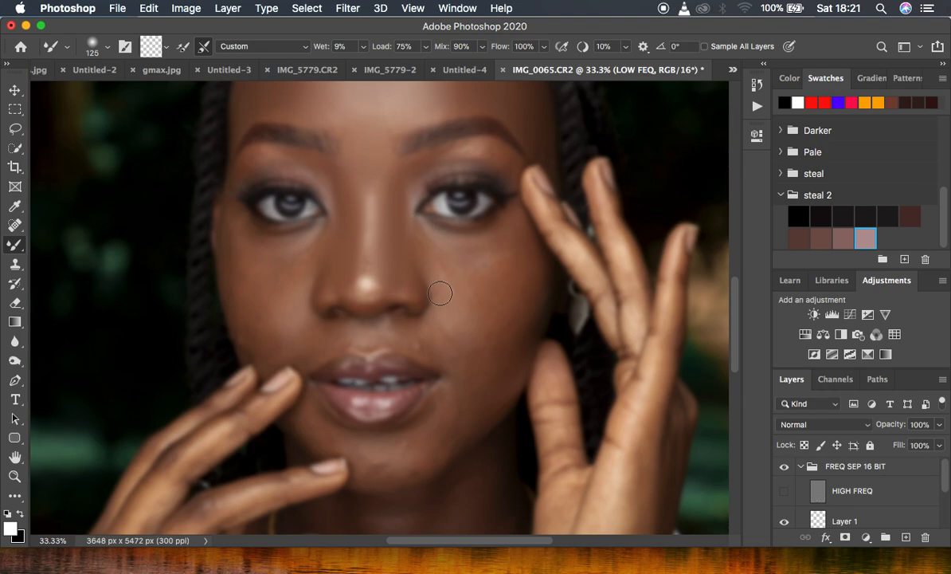
Blend the uneven tones on both cheeks, from under the eyes to the outer edges of the face, with a 200-pixel mixer brush.
key(bracketright)
key(bracketright)
key(bracketright)
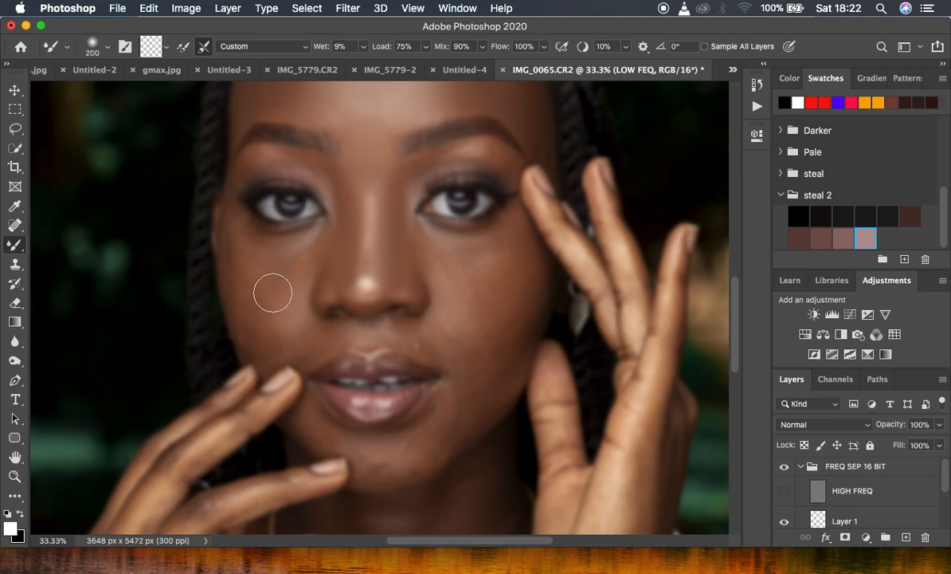
mouse_move(262, 264)
mouse_down()
mouse_move(270, 300)
mouse_move(285, 264)
mouse_move(273, 274)
mouse_move(249, 256)
mouse_move(292, 284)
mouse_up()
mouse_move(420, 265)
mouse_down()
mouse_move(452, 275)
mouse_move(457, 288)
mouse_move(438, 260)
mouse_move(491, 244)
mouse_move(486, 290)
mouse_move(499, 255)
mouse_move(488, 279)
mouse_move(474, 280)
mouse_up()
drag(430, 244, 432, 243)
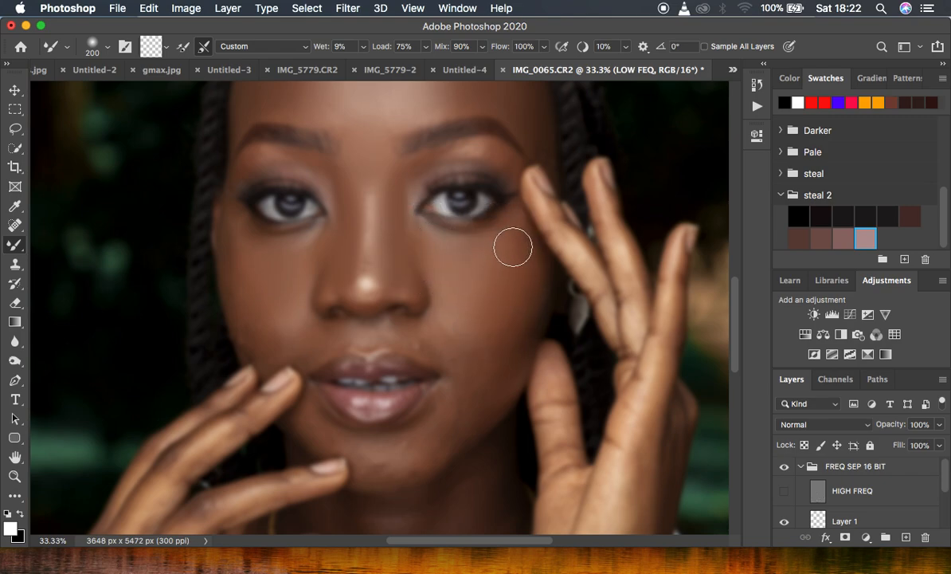
mouse_move(512, 248)
mouse_down()
mouse_move(504, 299)
mouse_move(484, 325)
mouse_move(503, 315)
mouse_move(489, 335)
mouse_up()
mouse_move(250, 297)
mouse_down()
mouse_move(256, 322)
mouse_move(240, 250)
mouse_up()
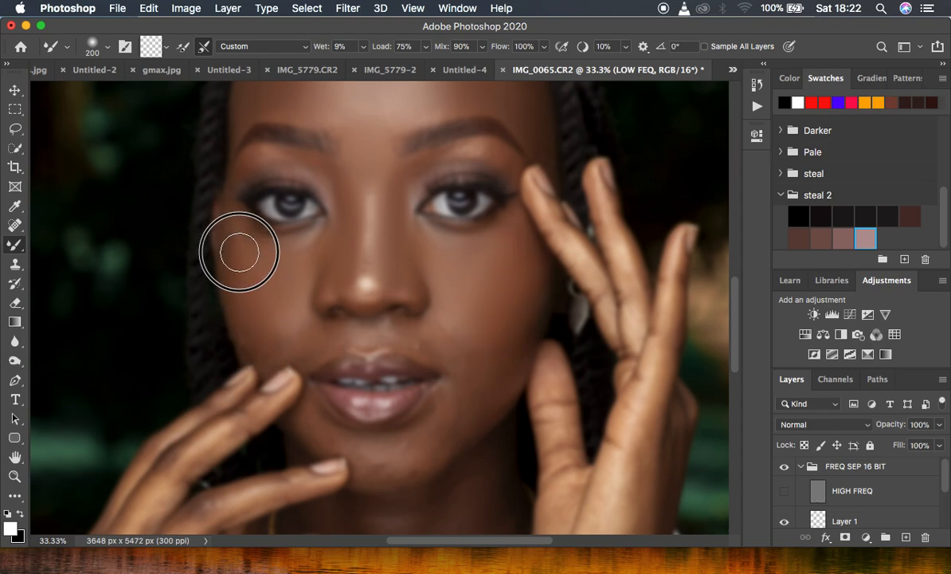
Show the HIGH FREQ layer again and view the portrait with its skin texture at 16.67% zoom.
click(784, 490)
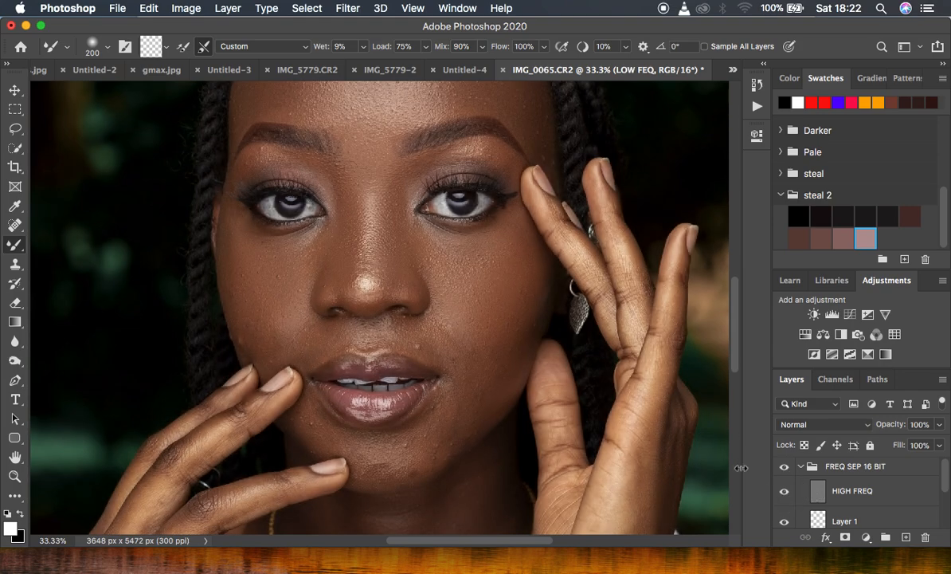
key(super+minus)
key(super+minus)
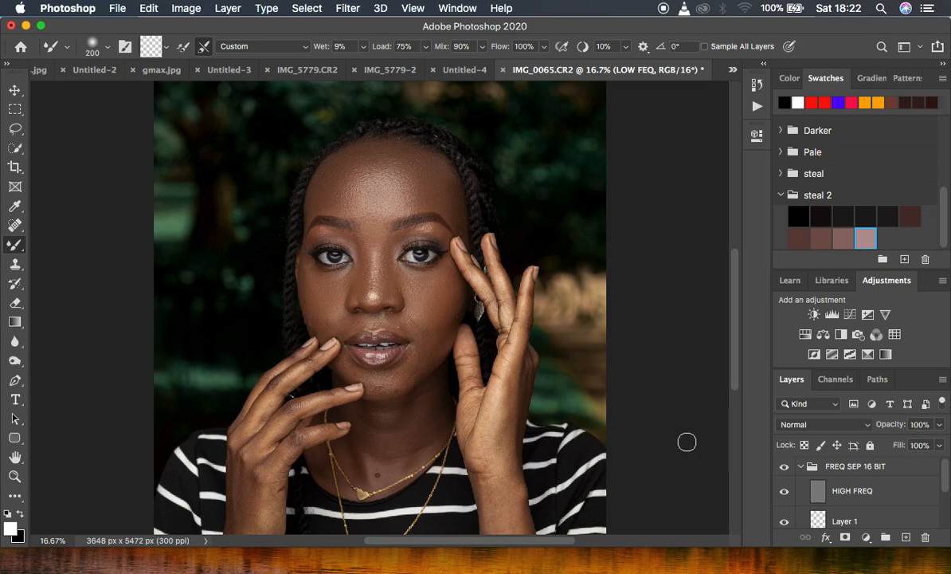
Compare the portrait with and without the FREQ SEP 16 BIT group, down to 12.5% zoom.
click(782, 466)
click(783, 466)
click(783, 466)
key(super+minus)
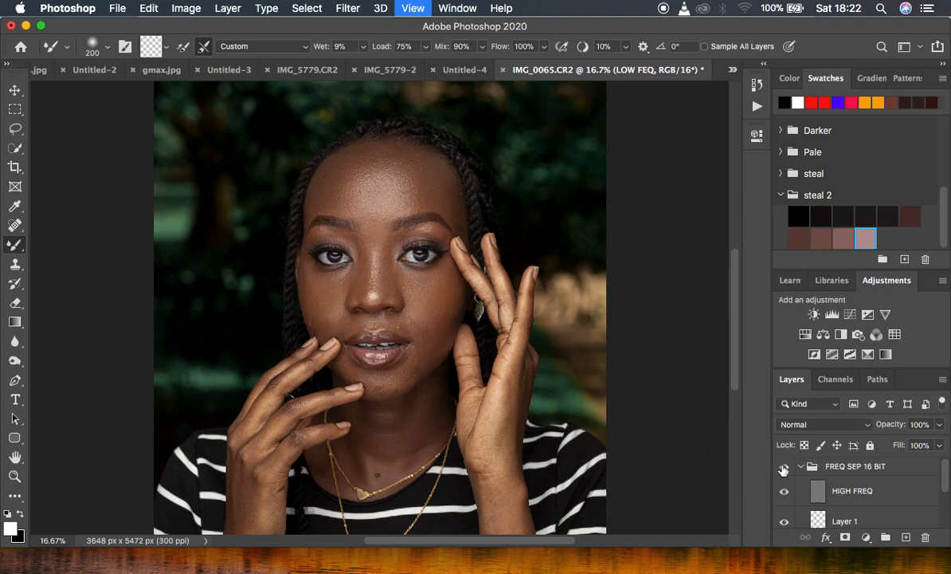
key(super+plus)
key(super+plus)
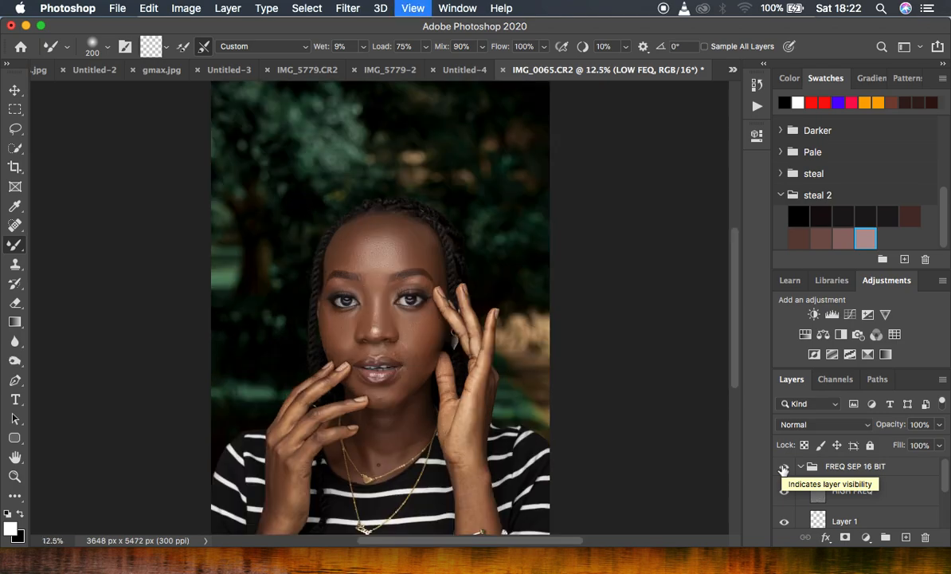
key(super+minus)
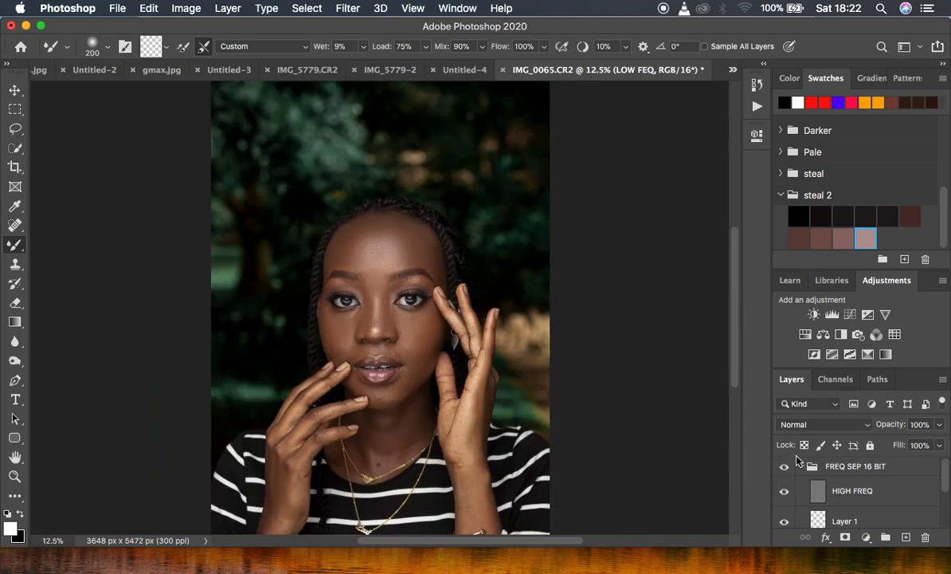
click(784, 471)
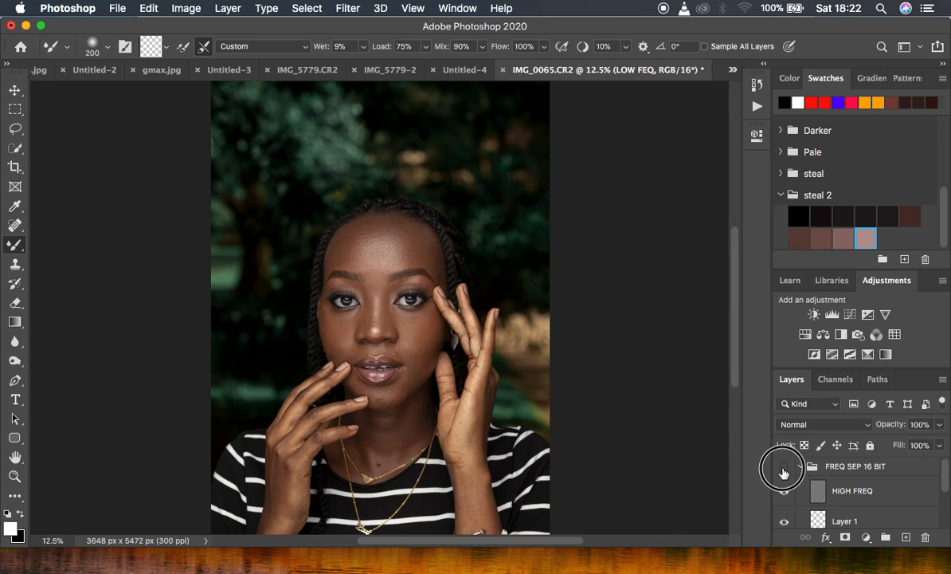